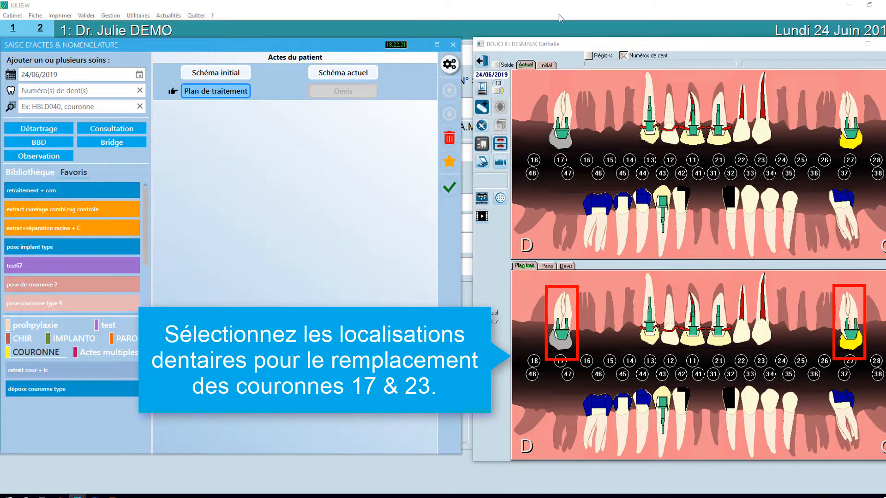
Add the favourite "retrait cour + ic" to the treatment plan for teeth 17 and 27
{"action": "left_click", "coordinate": [564, 342]}
{"action": "left_click", "coordinate": [851, 343]}
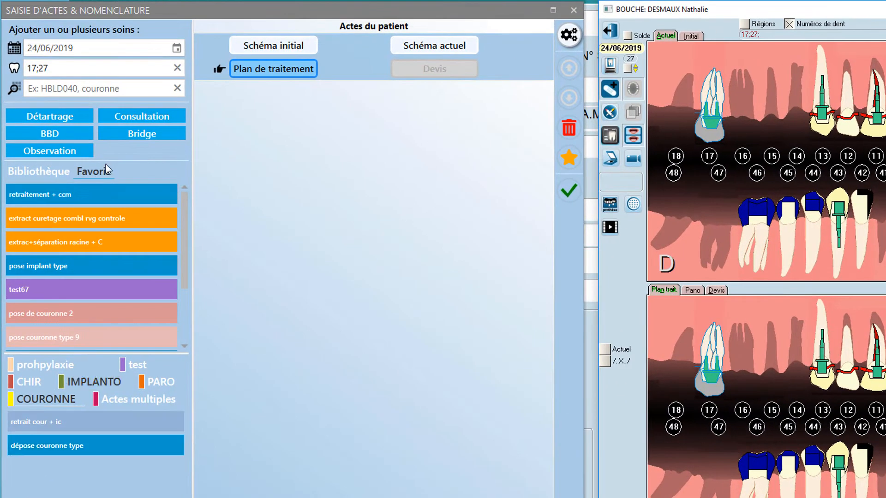
{"action": "mouse_move", "coordinate": [21, 422]}
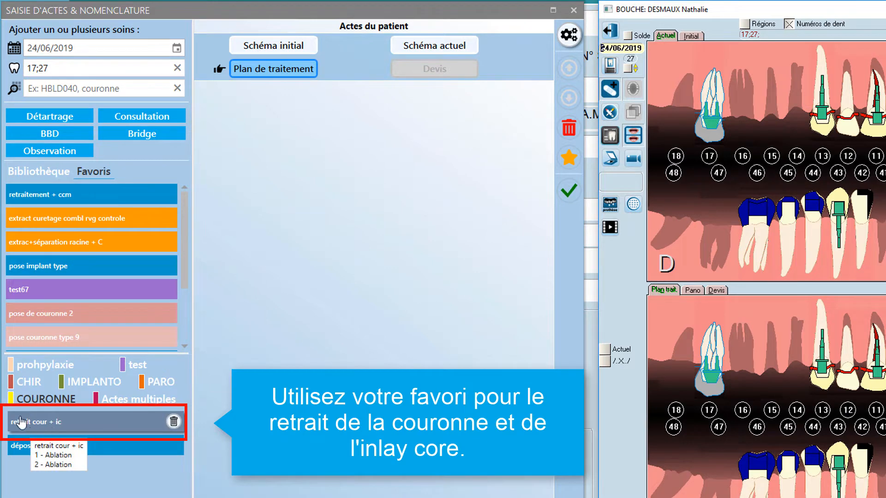
{"action": "left_click", "coordinate": [51, 427]}
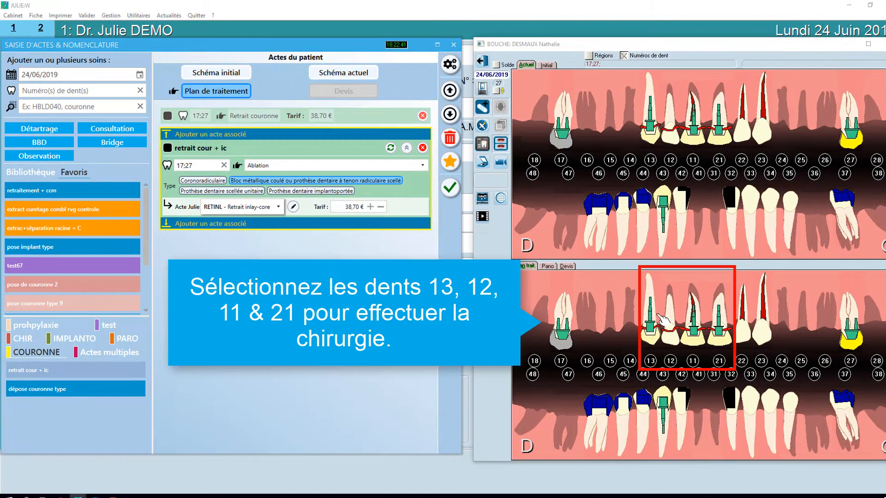
Add the act "Allongement coronaire par gingivectomie" to the treatment plan for teeth 13 to 21, searching for "allon"
{"action": "left_click_drag", "start_coordinate": [651, 323], "coordinate": [729, 331]}
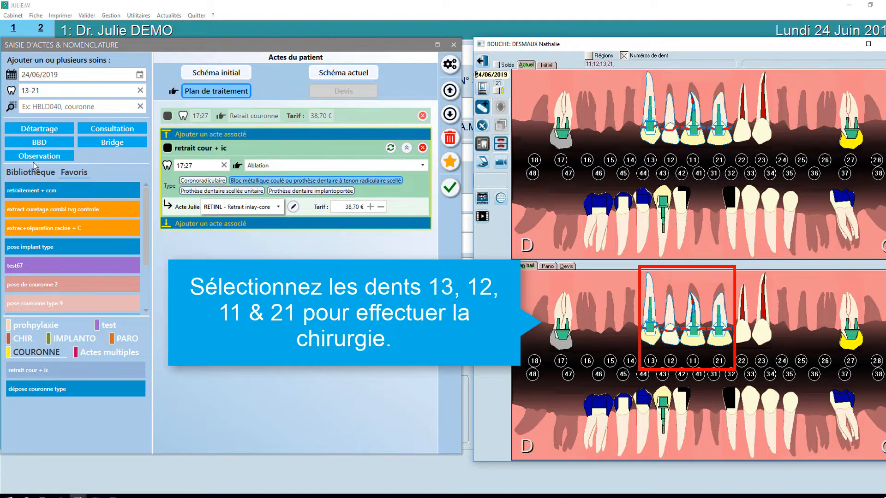
{"action": "left_click", "coordinate": [38, 107]}
{"action": "type", "text": "allon"}
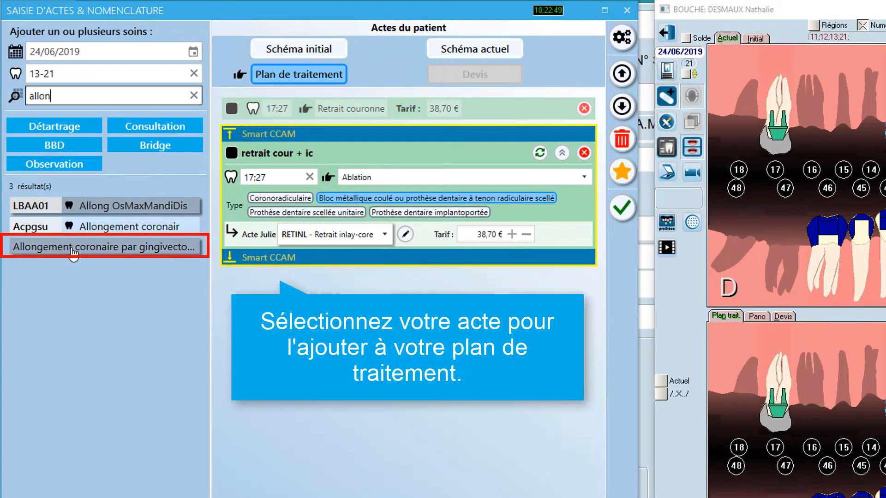
{"action": "left_click", "coordinate": [73, 249]}
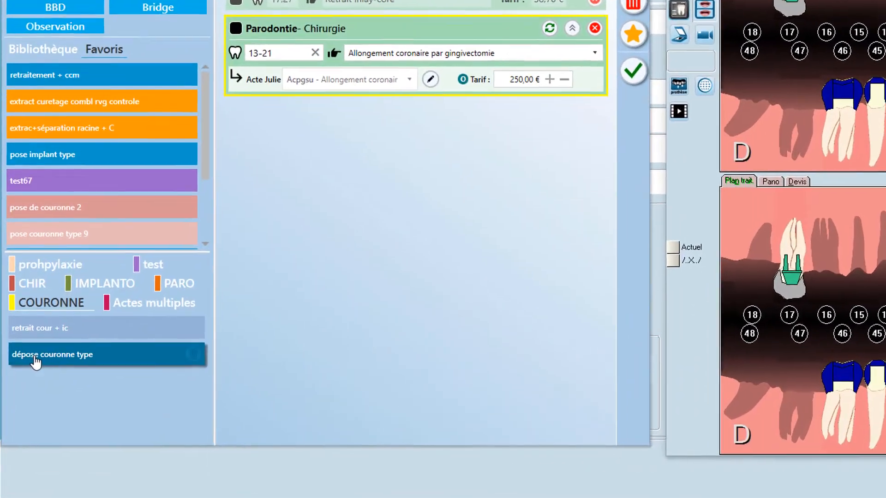
Add the favourite "dépose couronne type" to the treatment plan for teeth 21, 11 and 13
{"action": "mouse_move", "coordinate": [25, 391]}
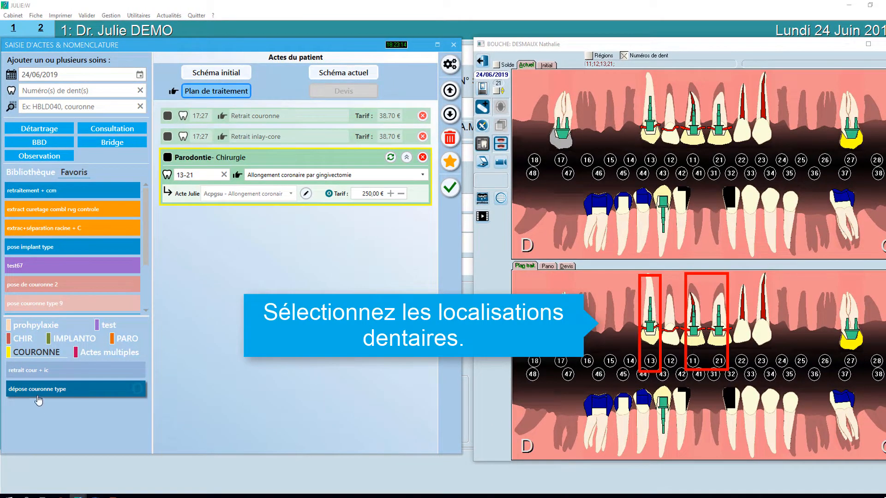
{"action": "mouse_move", "coordinate": [38, 398]}
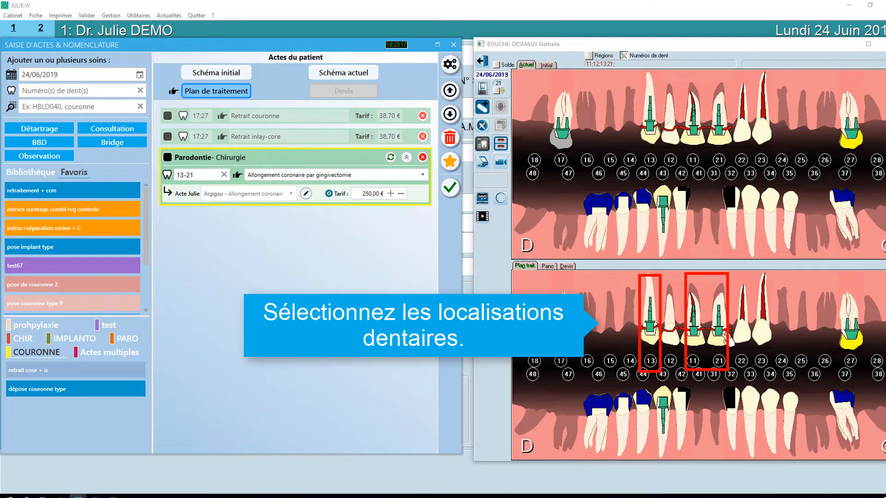
{"action": "left_click", "coordinate": [718, 325]}
{"action": "left_click", "coordinate": [693, 330]}
{"action": "left_click", "coordinate": [650, 318]}
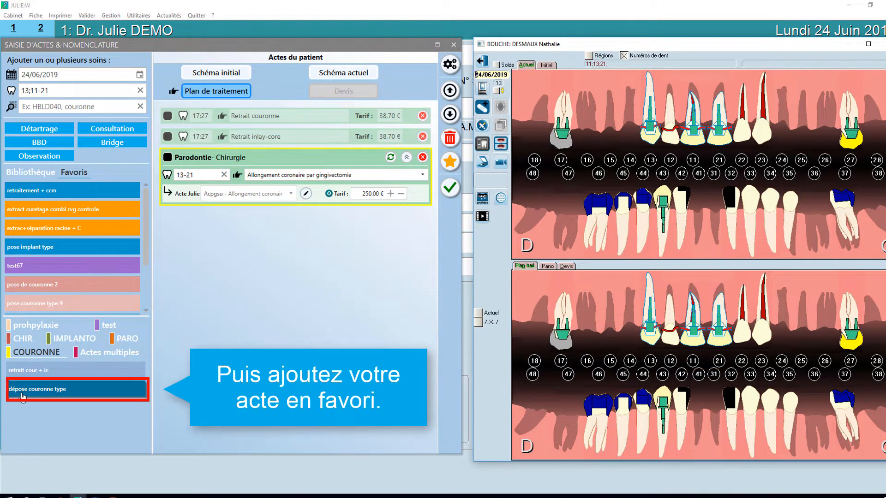
{"action": "left_click", "coordinate": [21, 392]}
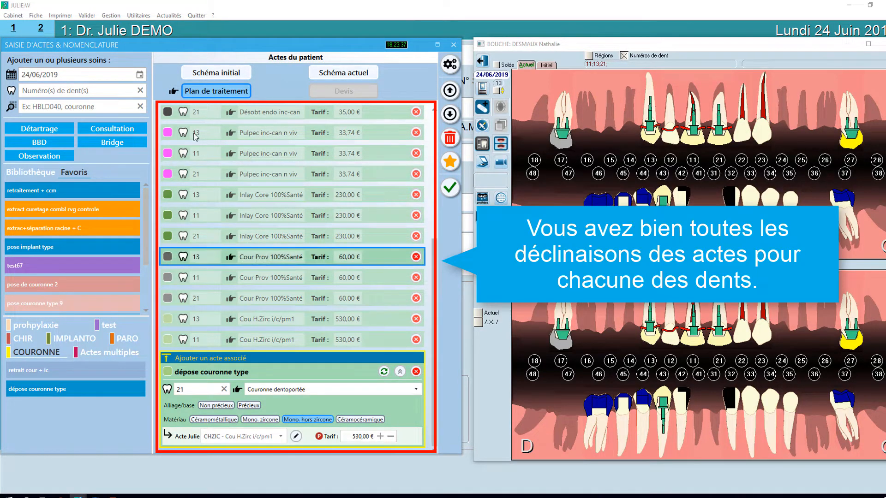
Set the material of the tooth-supported crowns on teeth 21, 13 and 11 to Céramocéramique
{"action": "mouse_move", "coordinate": [434, 257]}
{"action": "left_mouse_down"}
{"action": "mouse_move", "coordinate": [438, 185]}
{"action": "mouse_move", "coordinate": [432, 267]}
{"action": "left_mouse_up"}
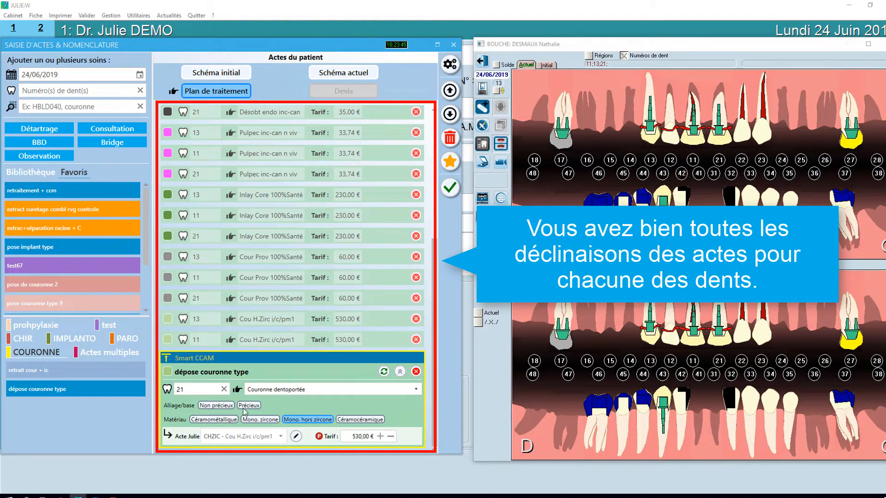
{"action": "left_click", "coordinate": [340, 420]}
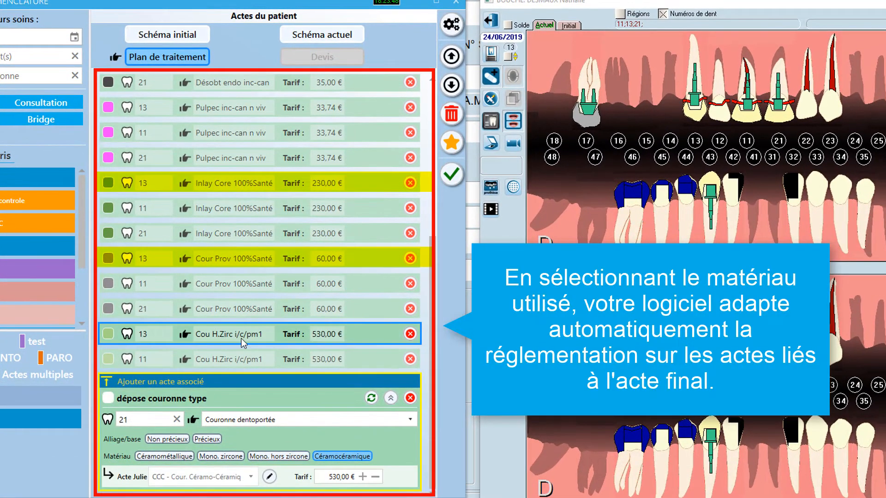
{"action": "left_click", "coordinate": [242, 339]}
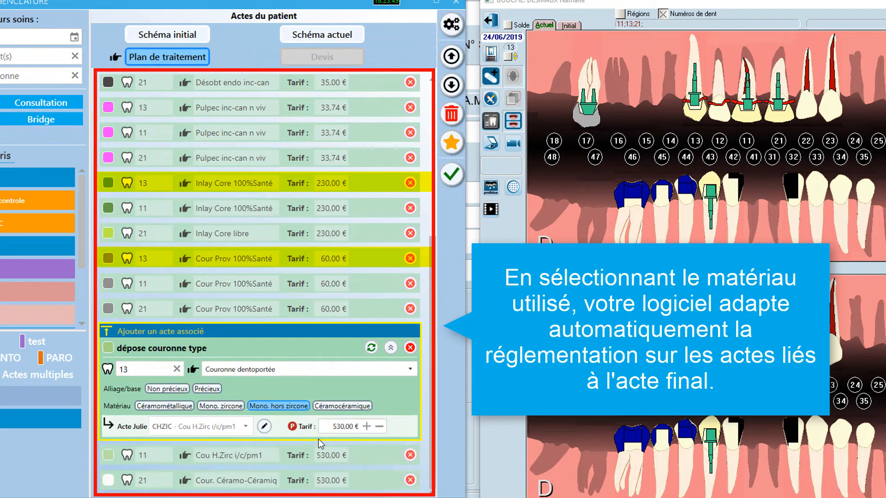
{"action": "left_click", "coordinate": [335, 410]}
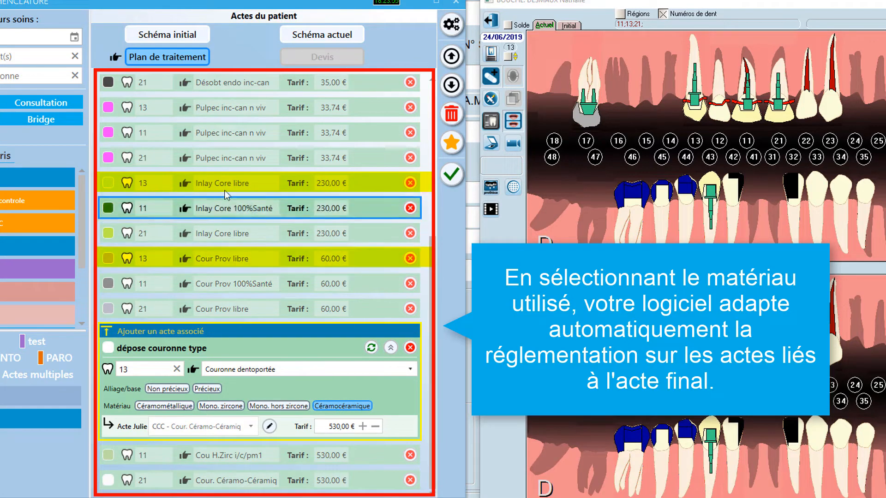
{"action": "mouse_move", "coordinate": [224, 189]}
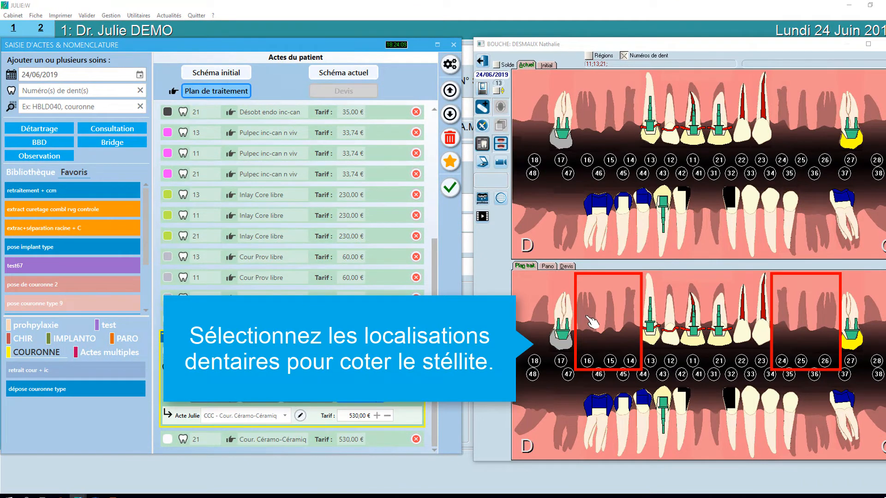
Add a stellite appliance act for teeth 16 to 14 and 24 to 26, searching for "stelli"
{"action": "left_click_drag", "start_coordinate": [590, 326], "coordinate": [636, 328]}
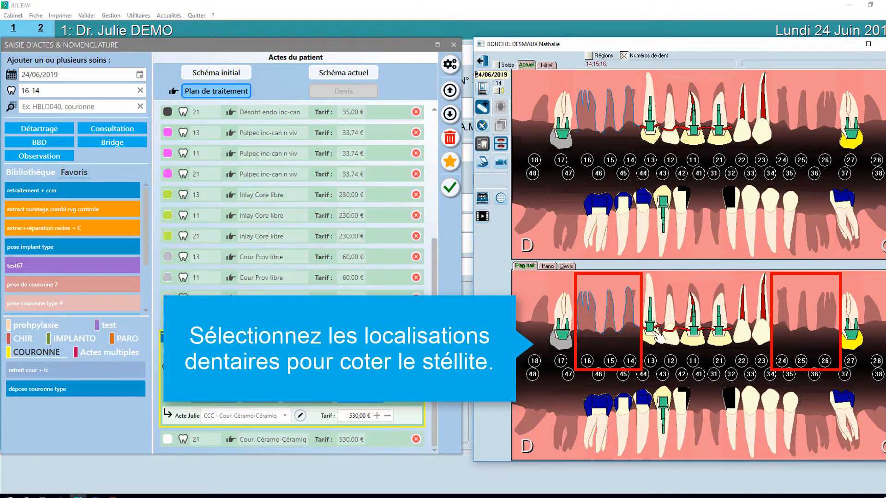
{"action": "left_click", "coordinate": [782, 323]}
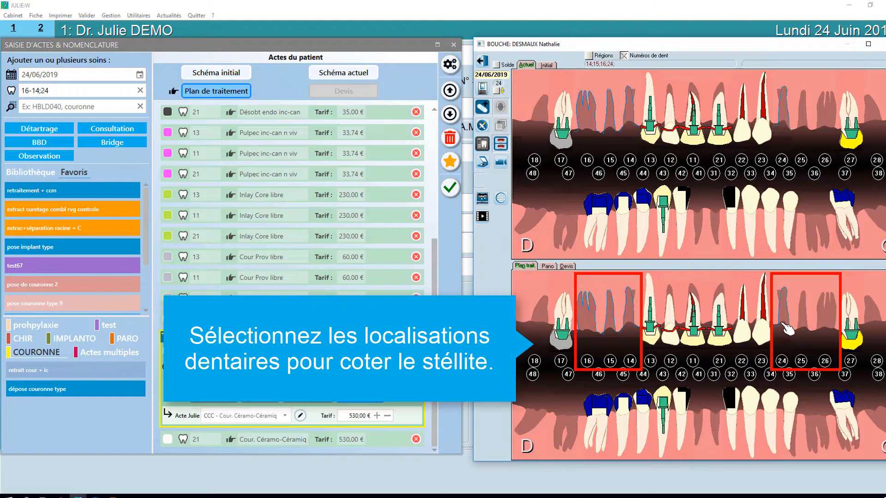
{"action": "left_click", "coordinate": [804, 320]}
{"action": "left_click", "coordinate": [827, 327]}
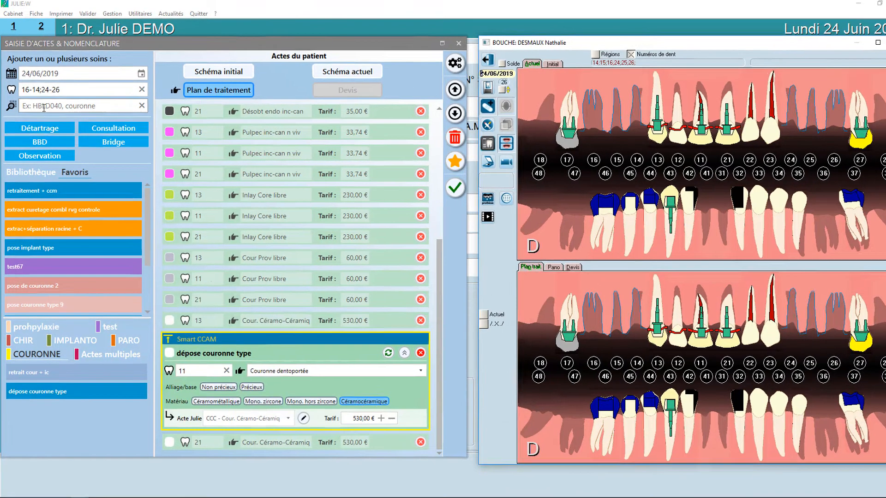
{"action": "left_click", "coordinate": [44, 107]}
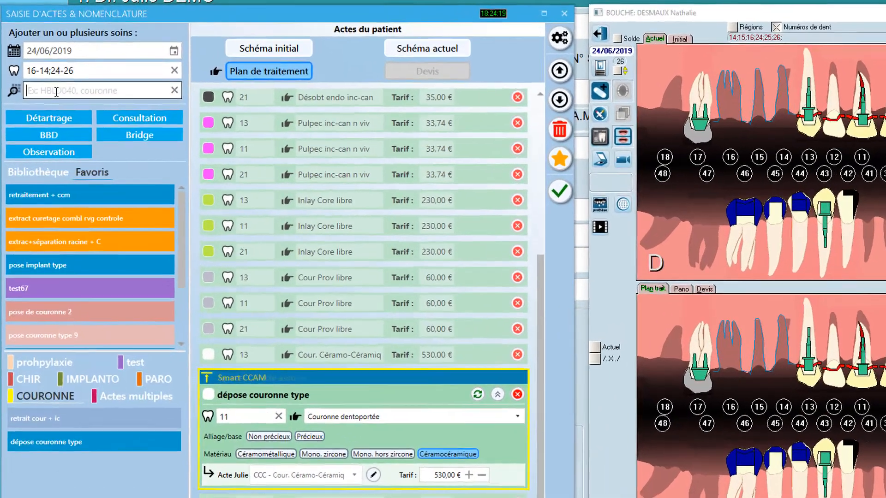
{"action": "type", "text": "stelli"}
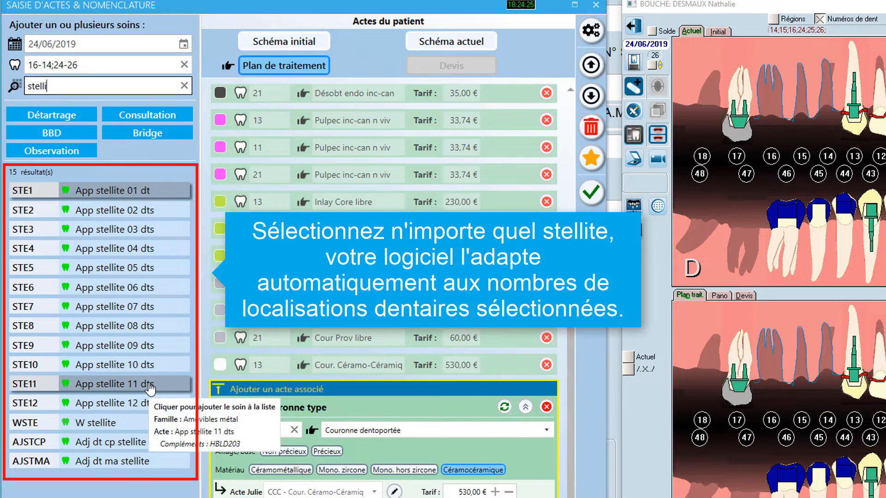
{"action": "left_click", "coordinate": [150, 225]}
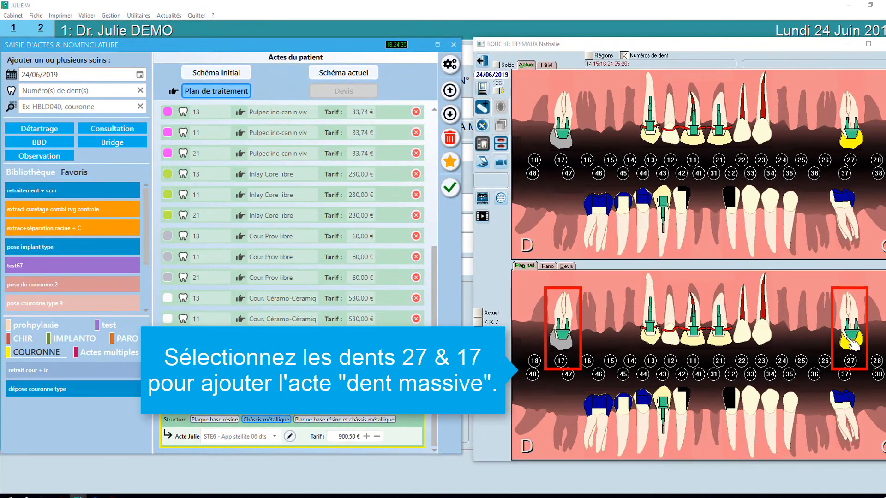
Search for "suppl" and add the supplement for contreplaquées or massive teeth on 17 and 27, with the Châssis métallique structure
{"action": "left_click", "coordinate": [854, 344]}
{"action": "left_click", "coordinate": [565, 344]}
{"action": "left_click", "coordinate": [47, 111]}
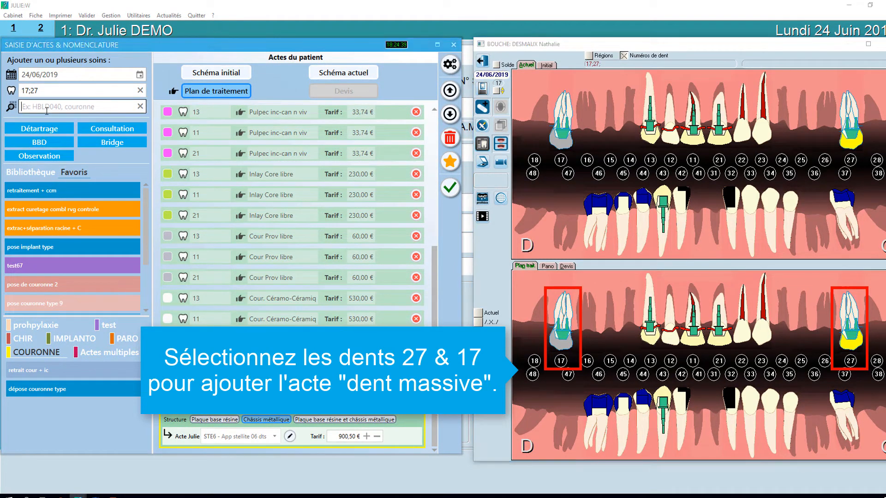
{"action": "type", "text": "suppl"}
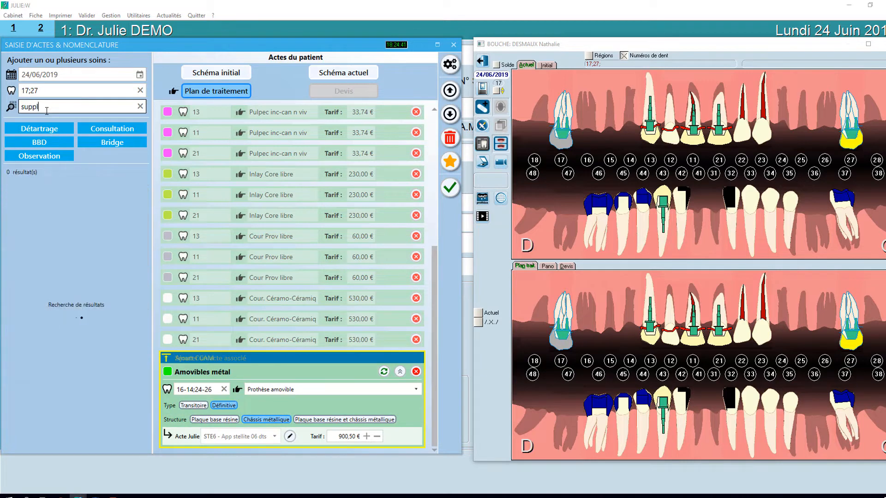
{"action": "left_click", "coordinate": [71, 277]}
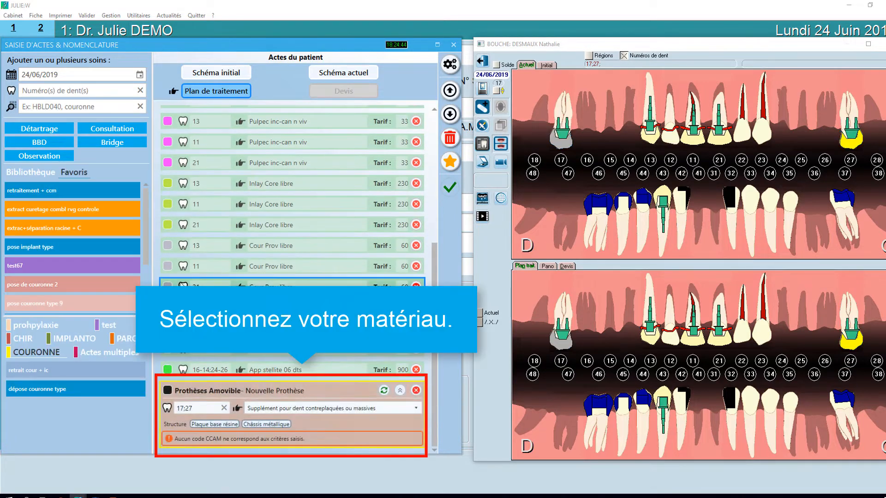
{"action": "left_click", "coordinate": [269, 424]}
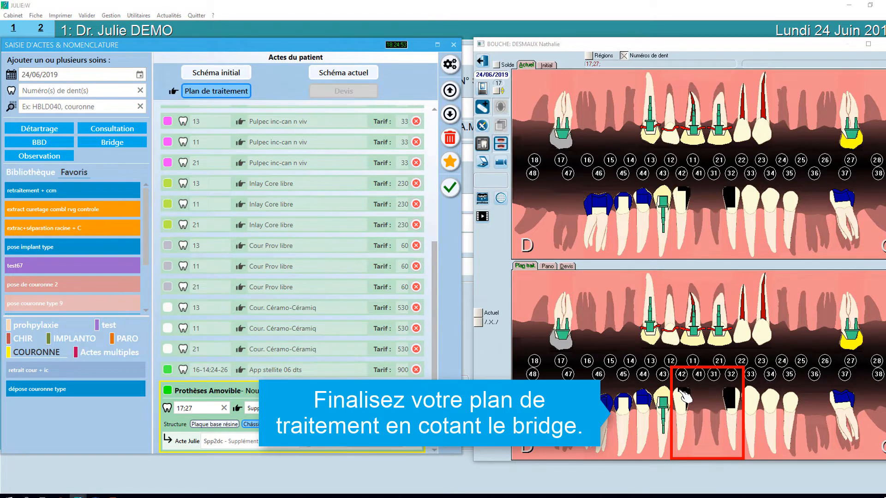
Add a bridge on teeth 42 to 32 with inlay cores on 42 and 32 and a provisional bridge act included
{"action": "left_click_drag", "start_coordinate": [685, 396], "coordinate": [730, 397]}
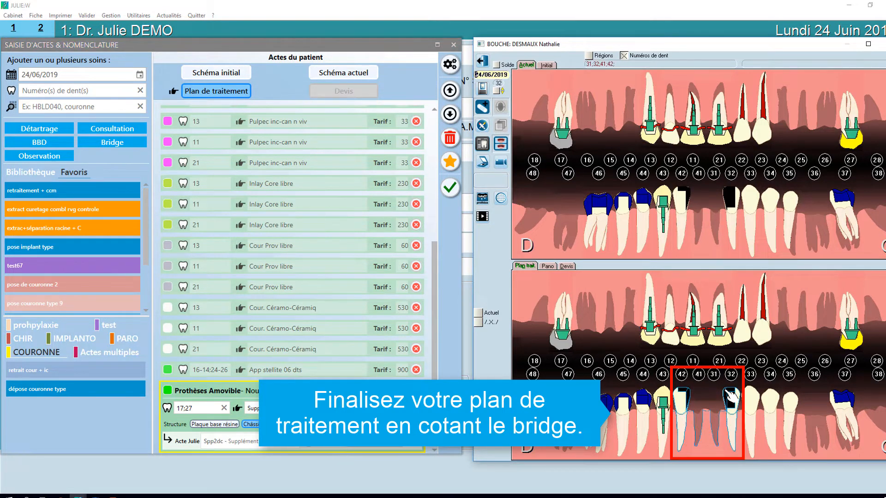
{"action": "left_click", "coordinate": [104, 144]}
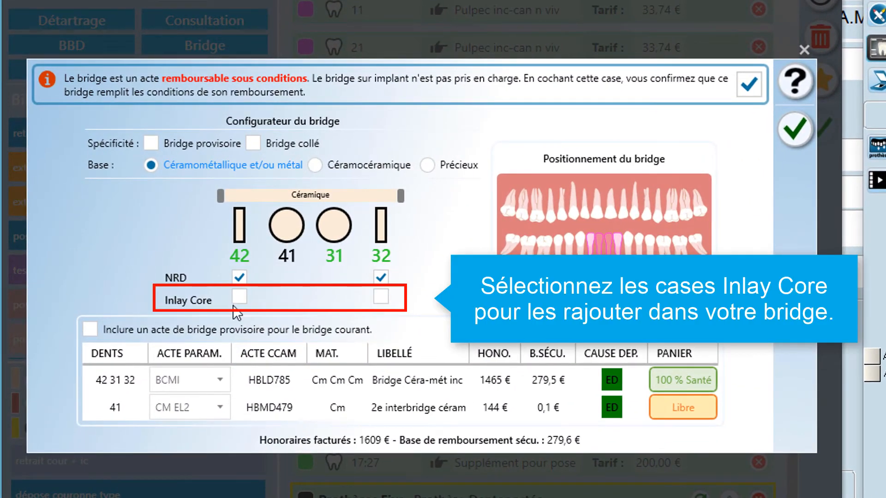
{"action": "left_click", "coordinate": [239, 297]}
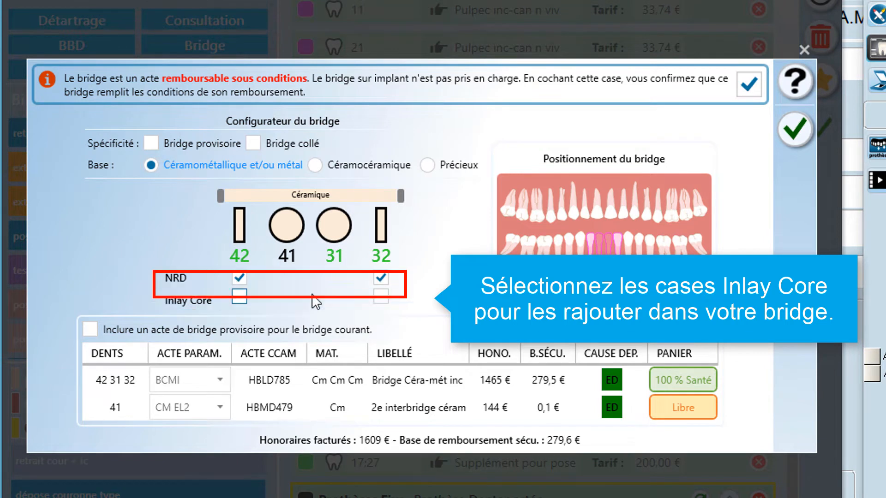
{"action": "left_click", "coordinate": [379, 287]}
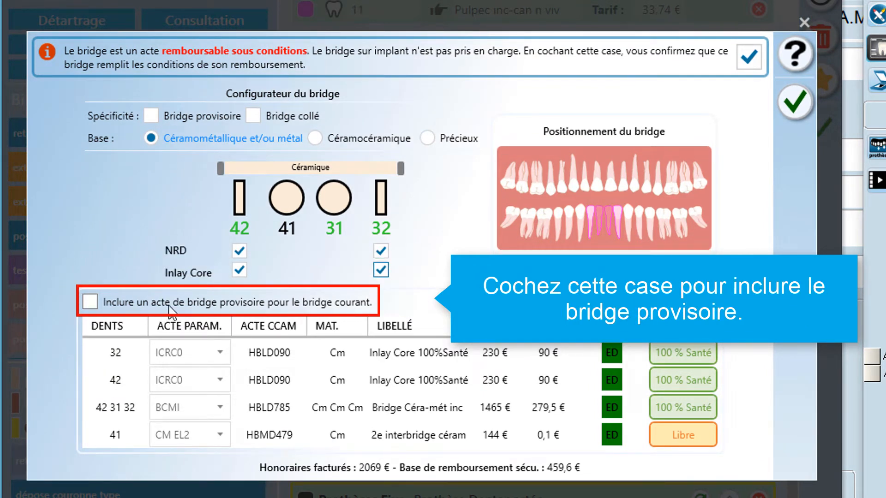
{"action": "left_click", "coordinate": [90, 302]}
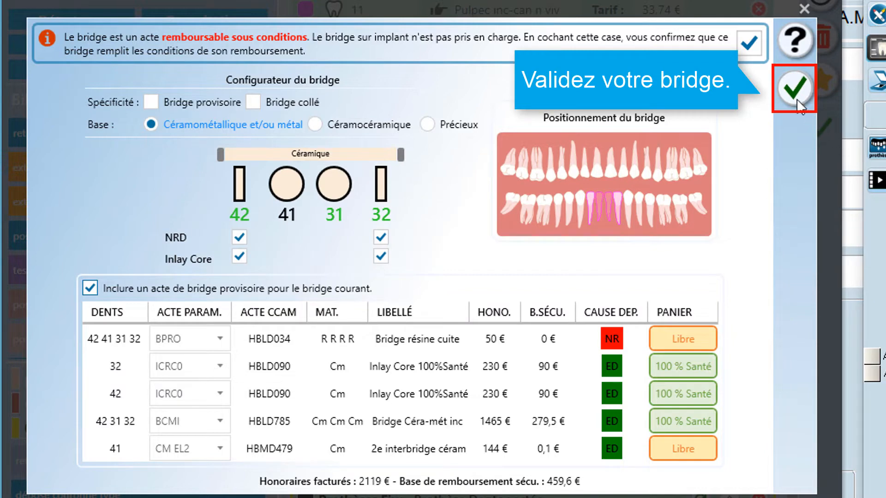
{"action": "left_click", "coordinate": [789, 88]}
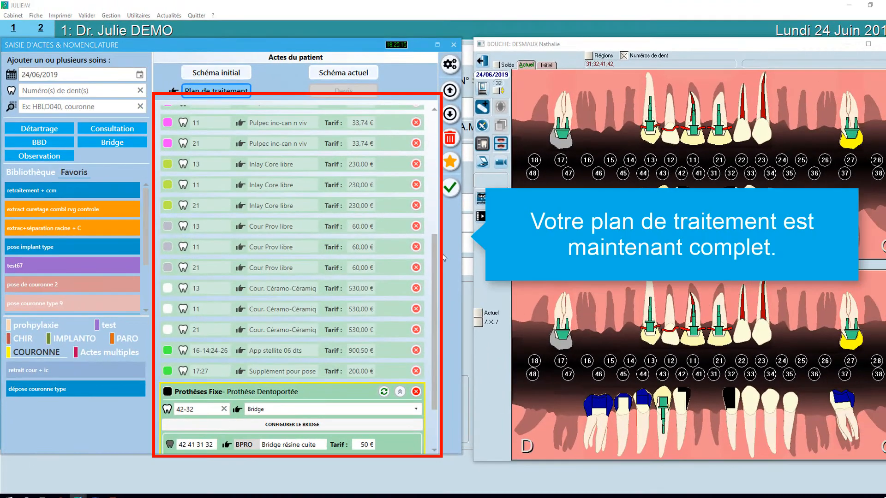
Validate the treatment plan, saving the provisional reconstruction drawings for teeth 13, 11 and 21 with the crown faces adjusted on 11 and 21
{"action": "mouse_move", "coordinate": [434, 268]}
{"action": "left_mouse_down"}
{"action": "mouse_move", "coordinate": [434, 306]}
{"action": "mouse_move", "coordinate": [436, 190]}
{"action": "mouse_move", "coordinate": [444, 275]}
{"action": "left_mouse_up"}
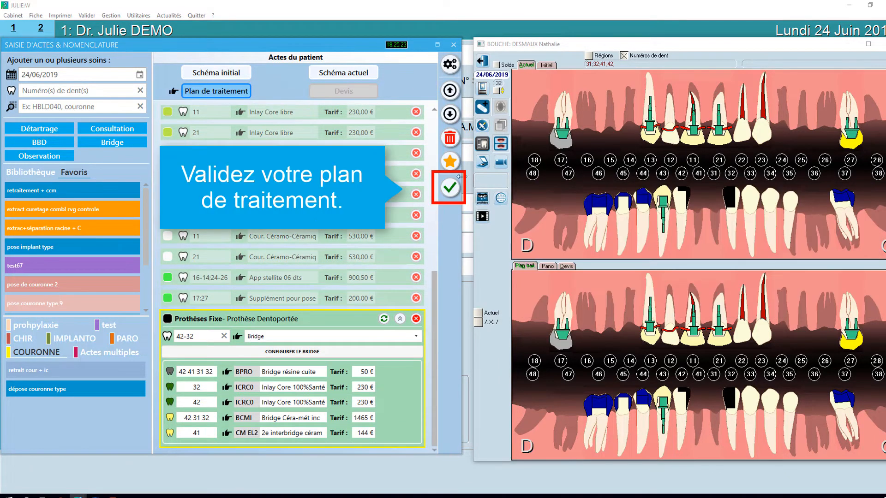
{"action": "left_click", "coordinate": [449, 190]}
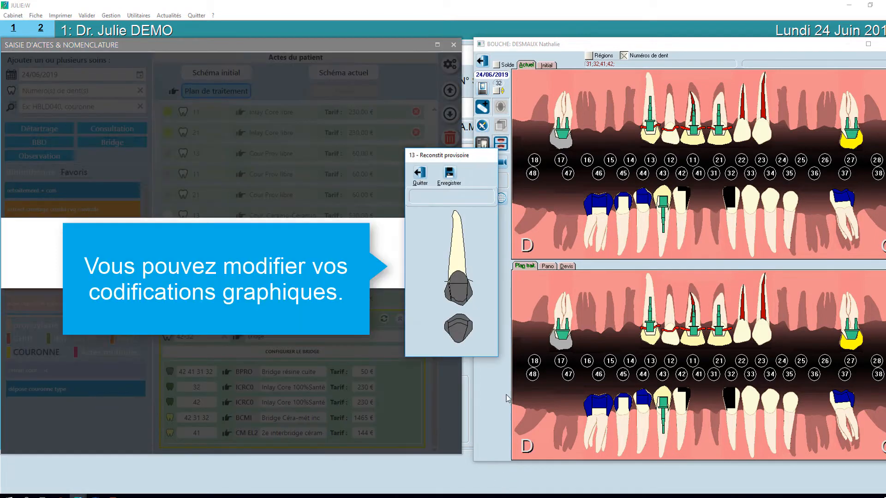
{"action": "left_click", "coordinate": [450, 175]}
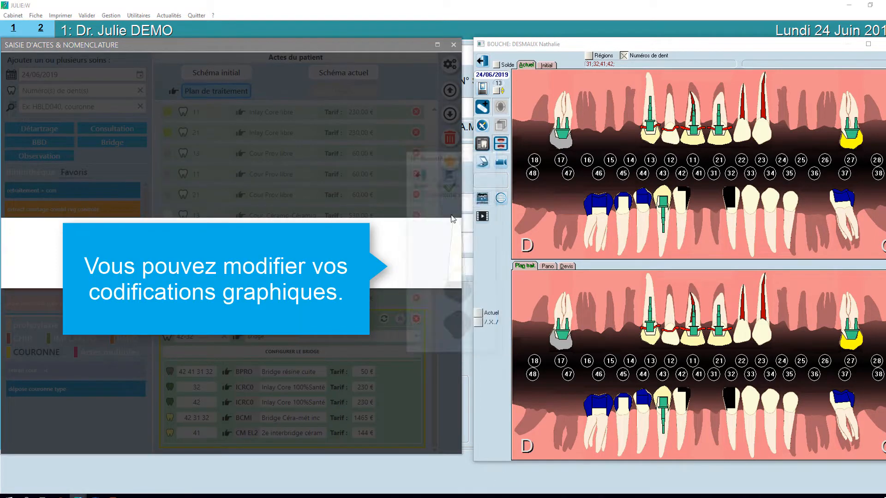
{"action": "left_click", "coordinate": [463, 280]}
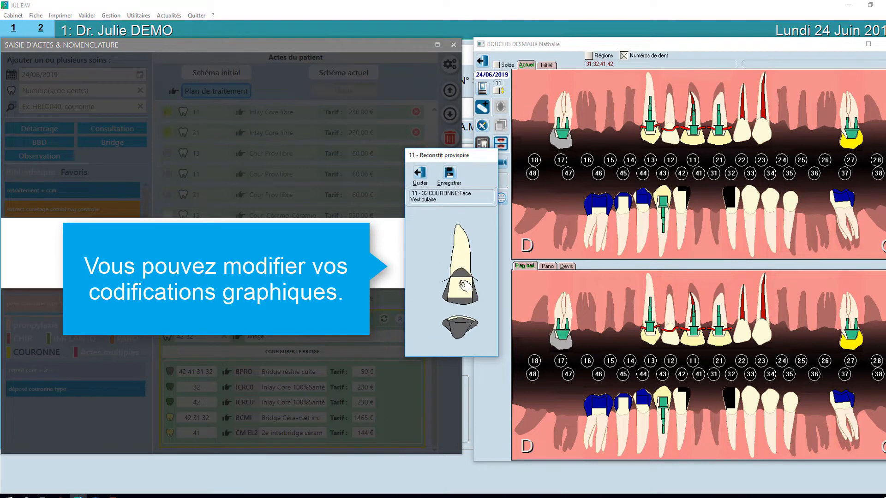
{"action": "left_click", "coordinate": [463, 276]}
{"action": "left_click", "coordinate": [450, 176]}
{"action": "left_click", "coordinate": [465, 277]}
{"action": "left_click", "coordinate": [450, 175]}
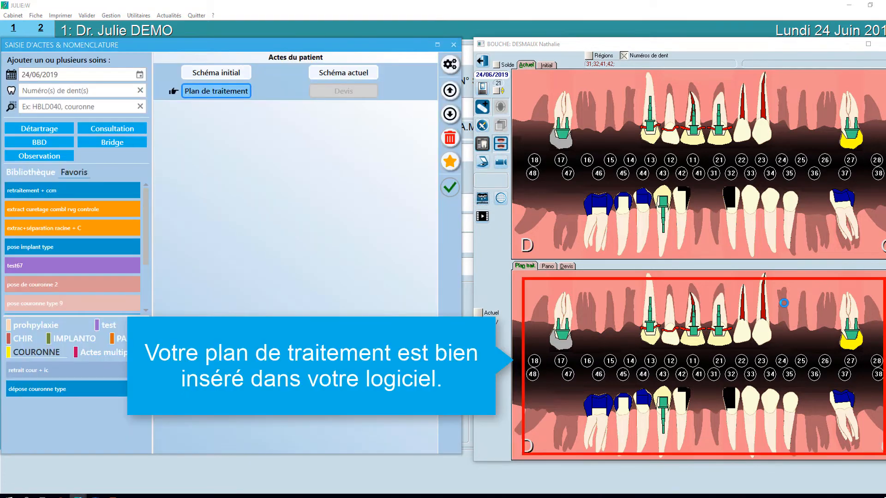
{"action": "left_click", "coordinate": [454, 44]}
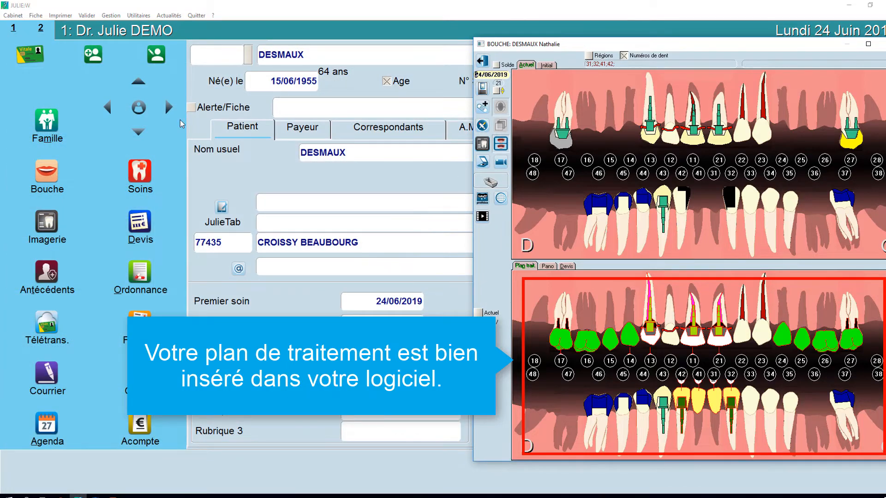
Display the patient's treatment plan in the Soins section beside the mouth chart and review its acts
{"action": "left_click", "coordinate": [140, 172]}
{"action": "left_click", "coordinate": [265, 89]}
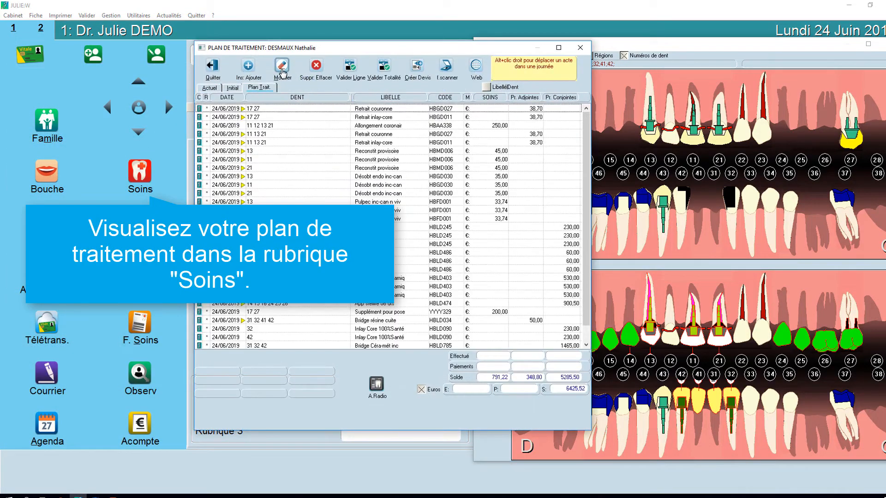
{"action": "left_click_drag", "start_coordinate": [311, 46], "coordinate": [176, 46]}
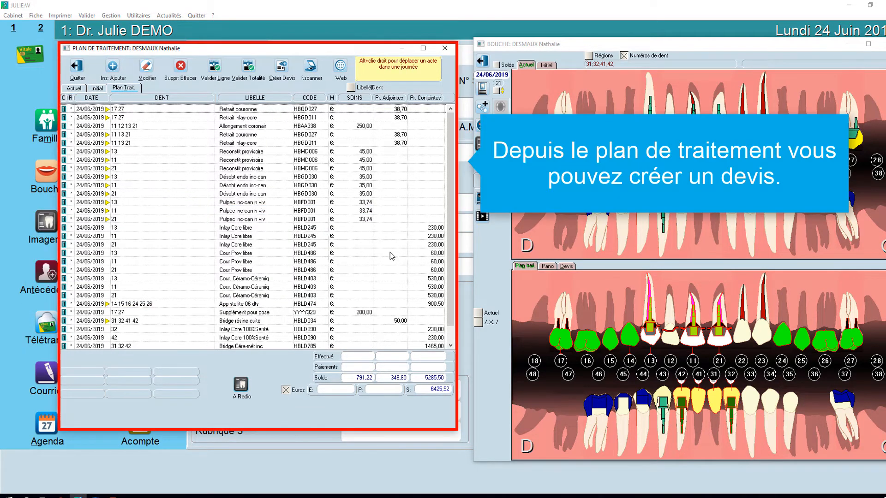
{"action": "left_click_drag", "start_coordinate": [451, 257], "coordinate": [470, 150]}
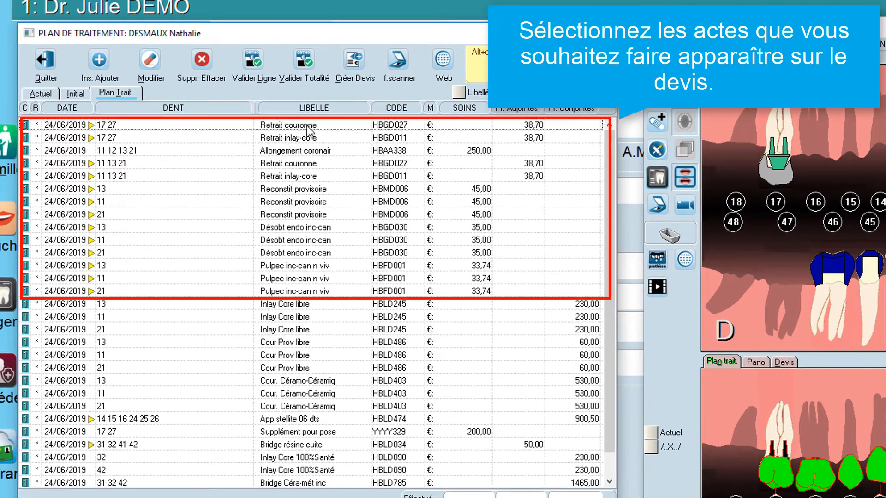
Create a new quote from the acts running from the first Retrait couronne to the last Pulpec inc-can n viv, and close the treatment plan
{"action": "left_click_drag", "start_coordinate": [246, 116], "coordinate": [274, 181]}
{"action": "left_click_drag", "start_coordinate": [321, 217], "coordinate": [339, 299]}
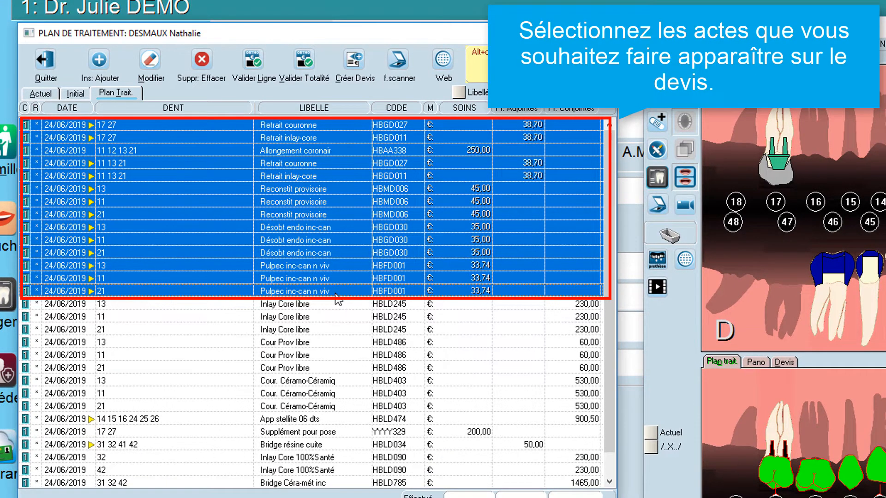
{"action": "left_click", "coordinate": [353, 65]}
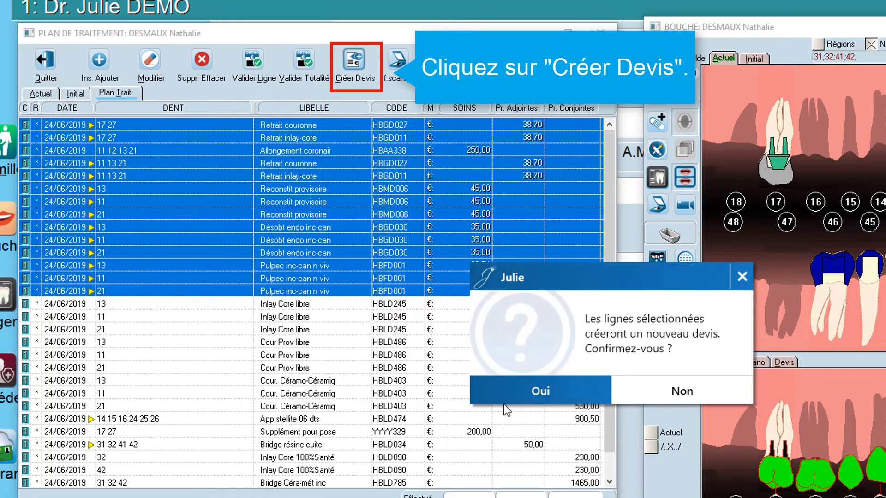
{"action": "left_click", "coordinate": [525, 387]}
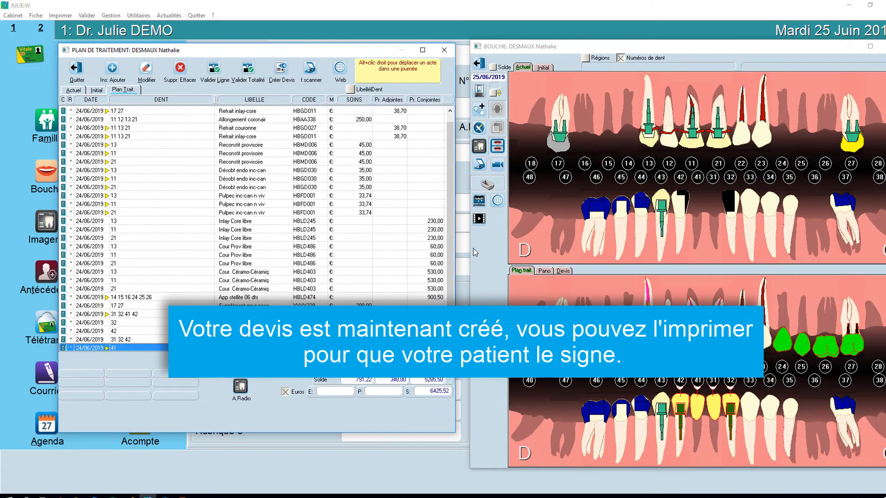
{"action": "left_click", "coordinate": [445, 50]}
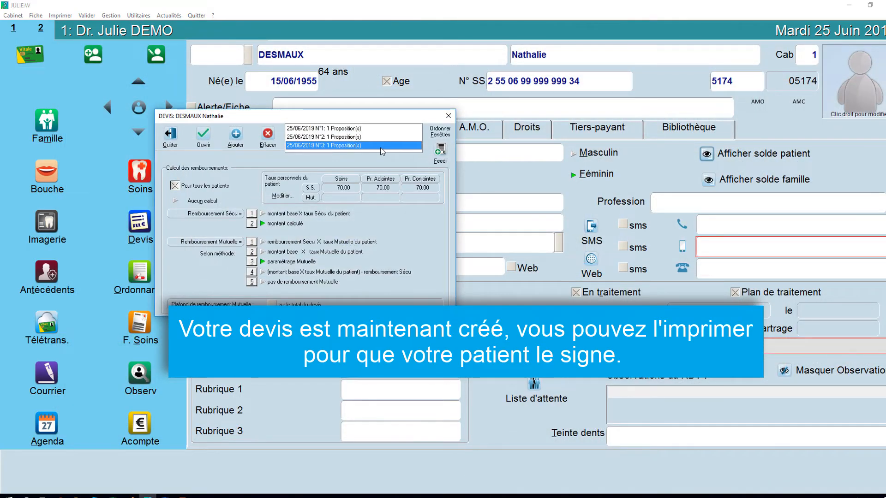
Open quote N°3 dated 25/06/2019, validate its proposition and leave the patient's quotes
{"action": "double_click", "coordinate": [381, 148]}
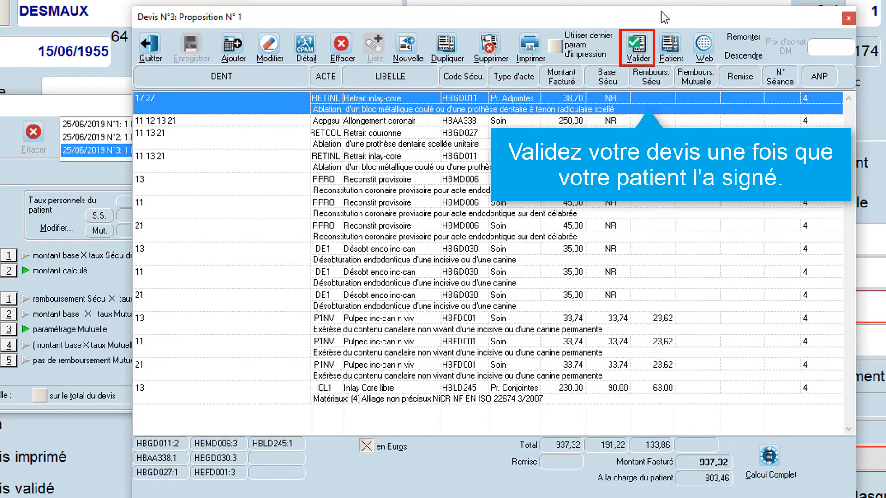
{"action": "left_click", "coordinate": [637, 46]}
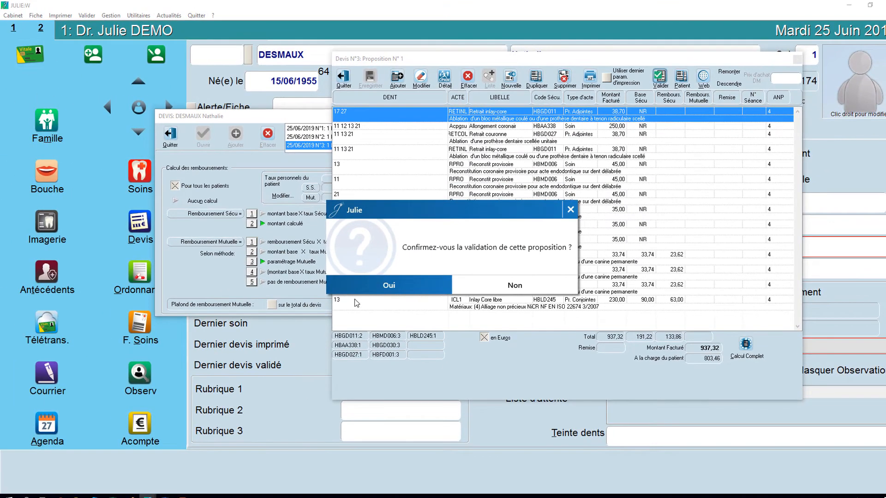
{"action": "left_click", "coordinate": [418, 276]}
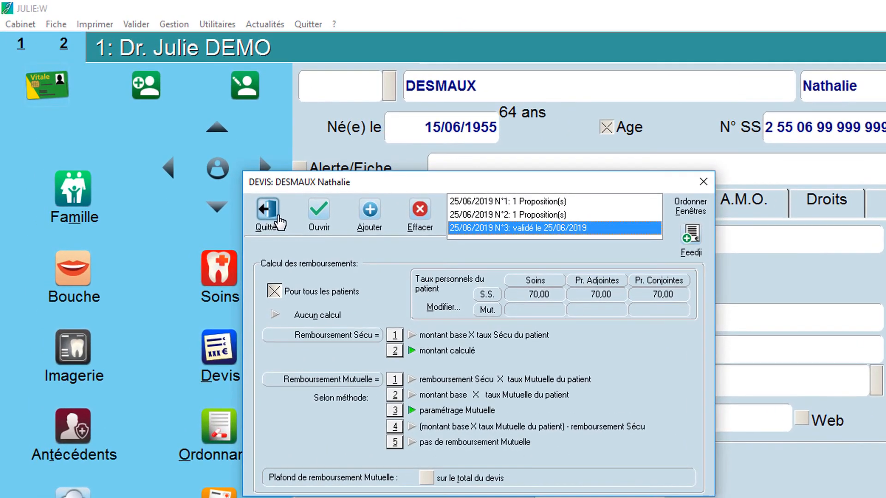
{"action": "left_click", "coordinate": [278, 221]}
Examine the quote acceptance statistics and monthly activity under Devis et Soins in the management dashboard
{"action": "left_click", "coordinate": [179, 33]}
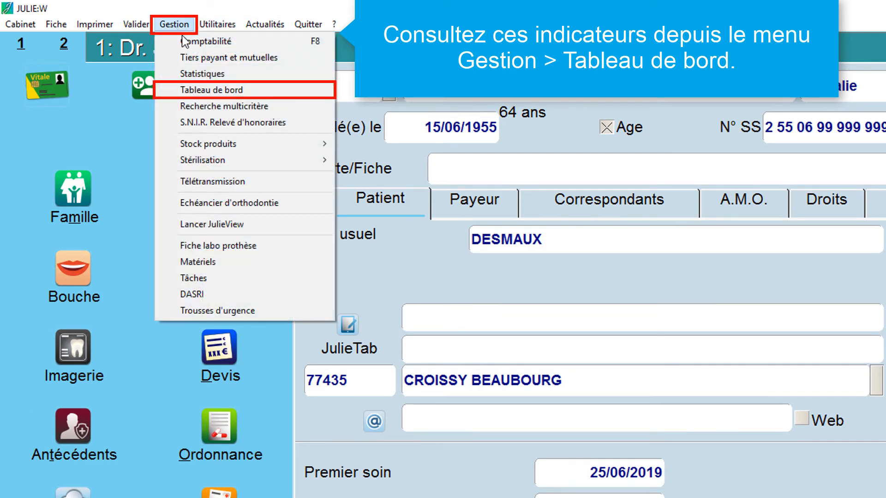
{"action": "left_click", "coordinate": [205, 91]}
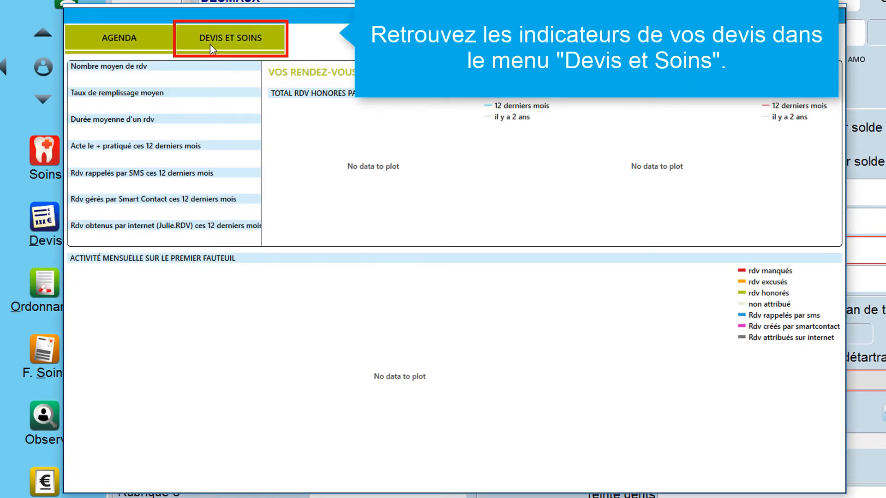
{"action": "left_click", "coordinate": [210, 45]}
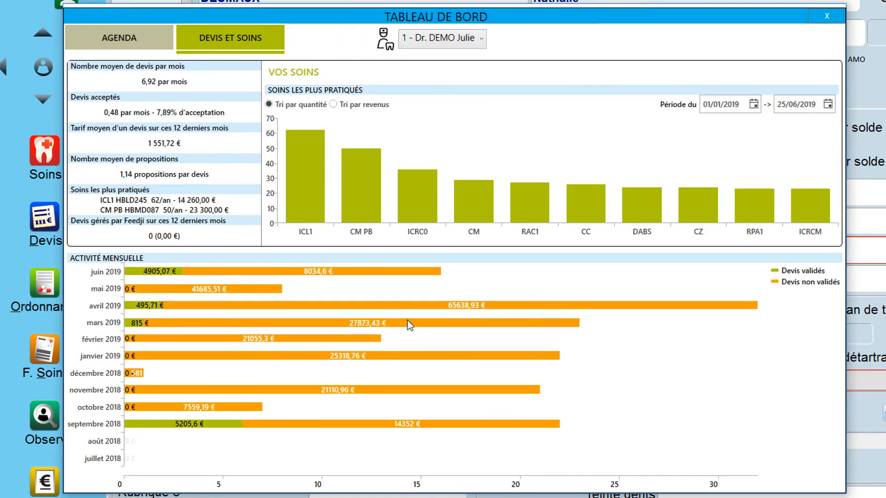
{"action": "mouse_move", "coordinate": [410, 325]}
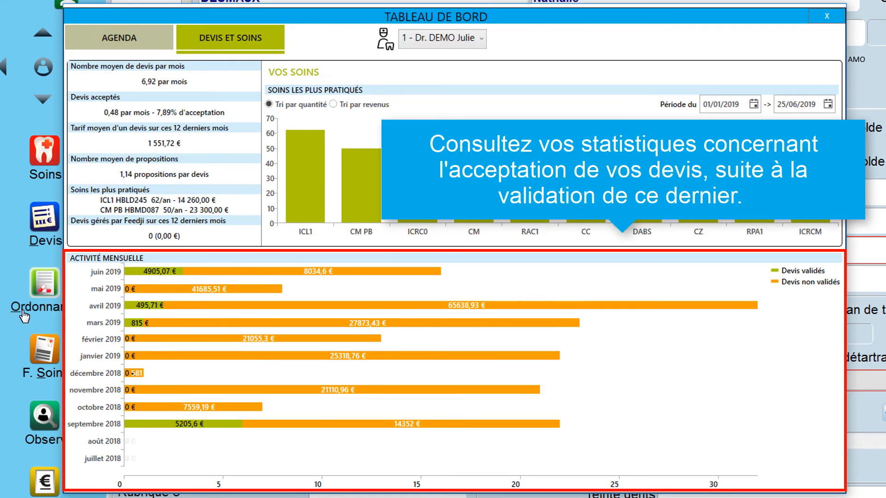